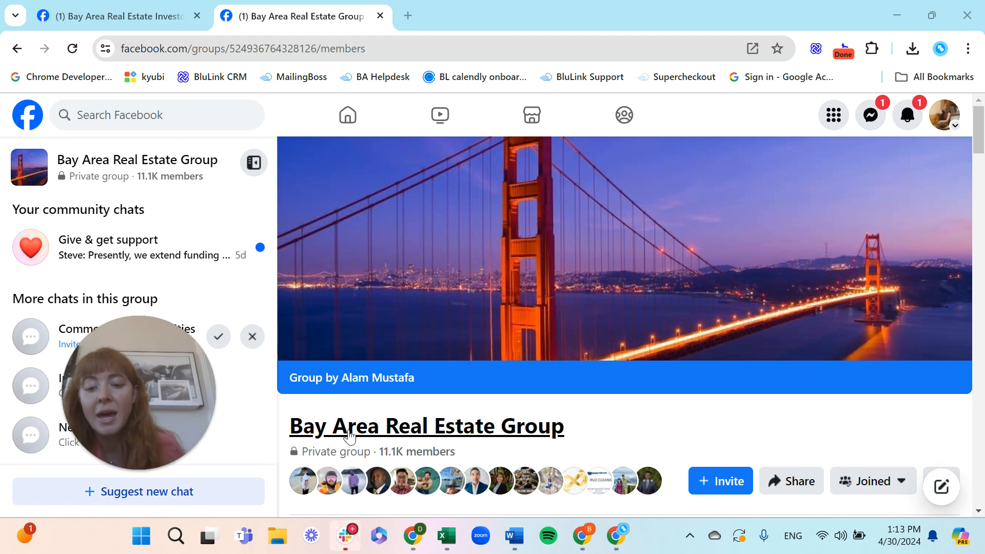
Look through the member list of the Bay Area Real Estate Investors group, down to the recently joined members.
{"action": "left_click", "coordinate": [153, 23]}
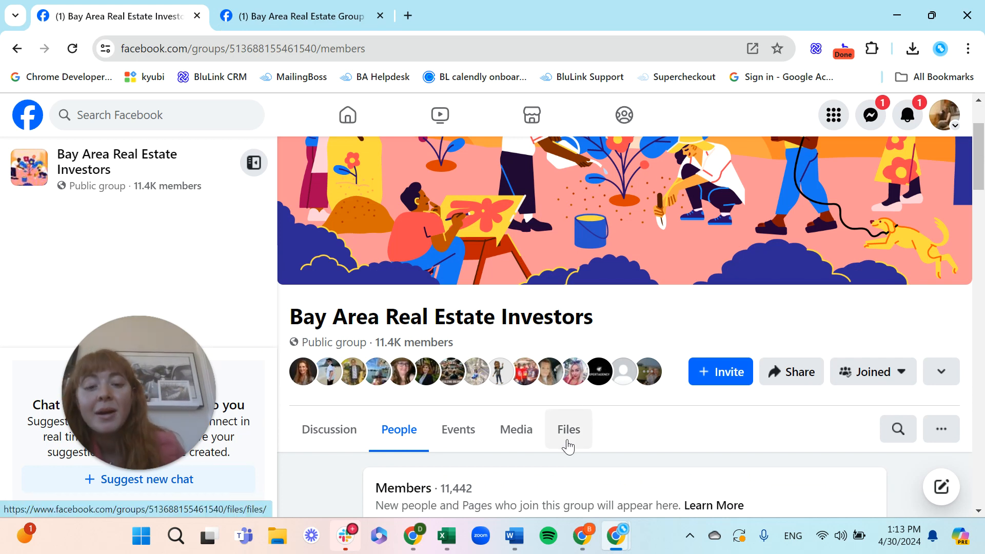
{"action": "scroll", "coordinate": [614, 394], "scroll_direction": "down", "scroll_amount": 10}
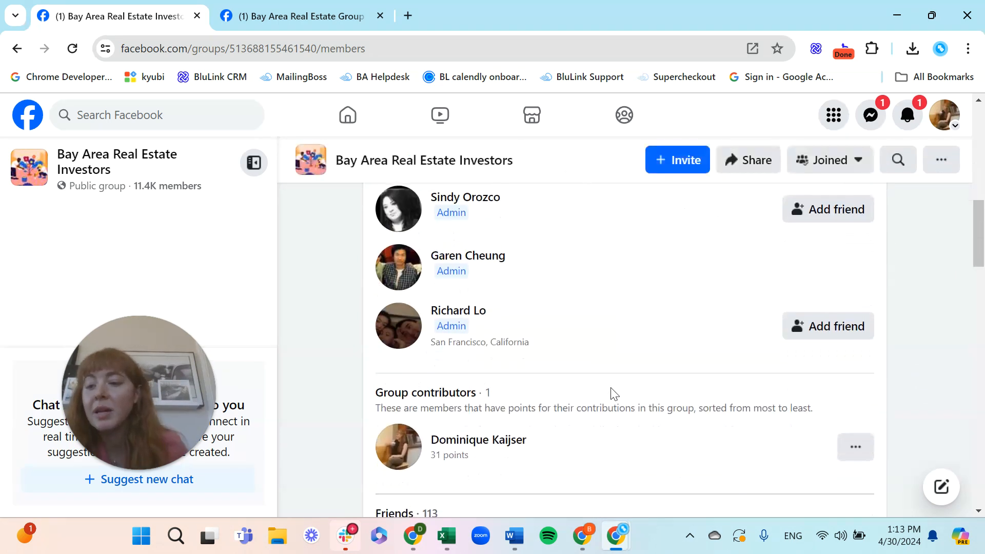
{"action": "scroll", "coordinate": [613, 394], "scroll_direction": "down", "scroll_amount": 10}
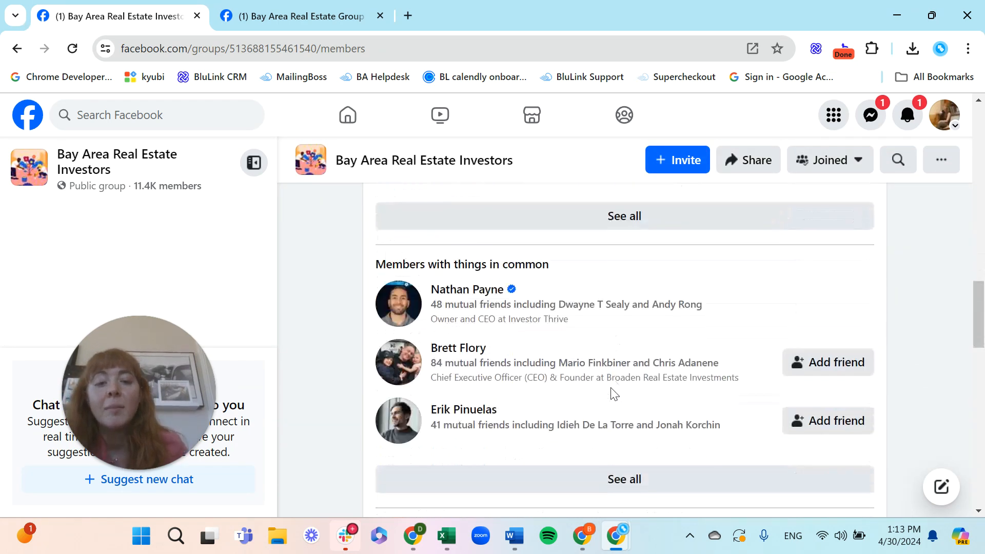
{"action": "scroll", "coordinate": [613, 394], "scroll_direction": "down", "scroll_amount": 10}
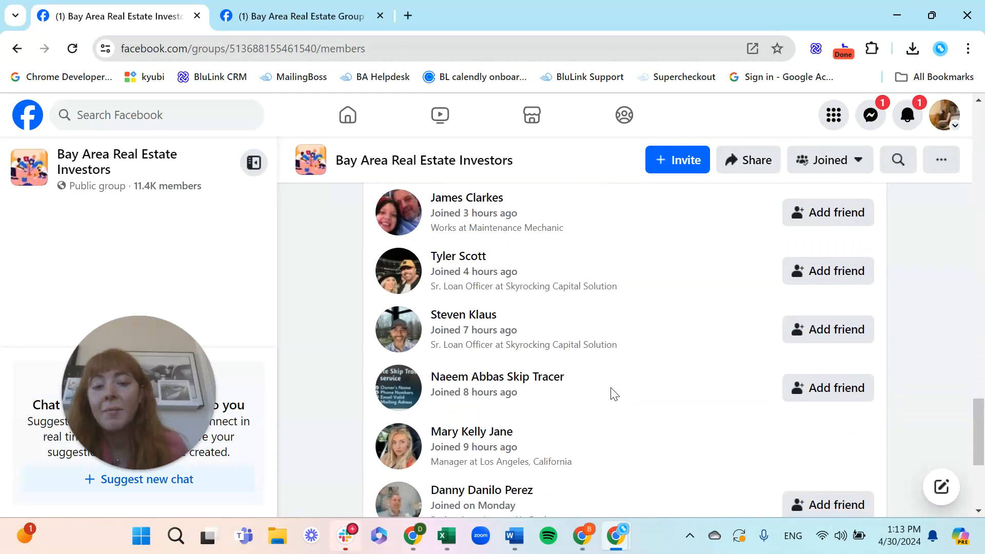
{"action": "scroll", "coordinate": [614, 394], "scroll_direction": "down", "scroll_amount": 2}
{"action": "scroll", "coordinate": [614, 394], "scroll_direction": "up", "scroll_amount": 4}
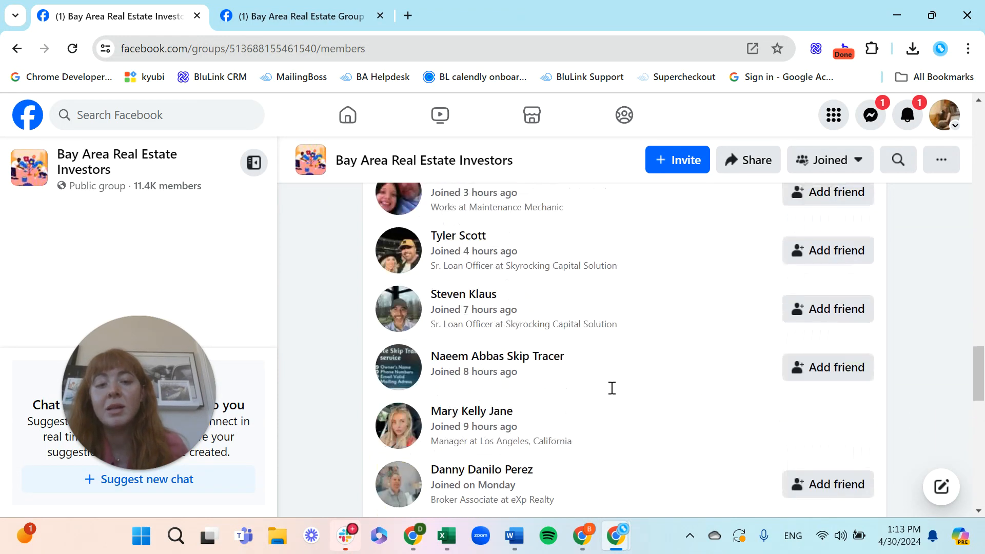
{"action": "scroll", "coordinate": [614, 394], "scroll_direction": "up", "scroll_amount": 3}
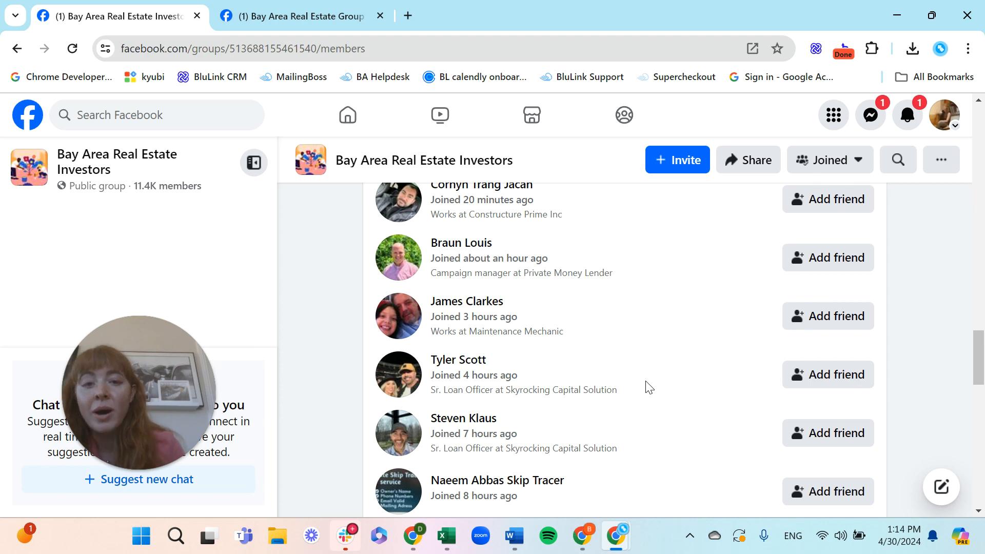
Switch to Excel and look over the member lists in the BA RE Investors and BA RE Group workbooks.
{"action": "key", "text": "alt+Tab"}
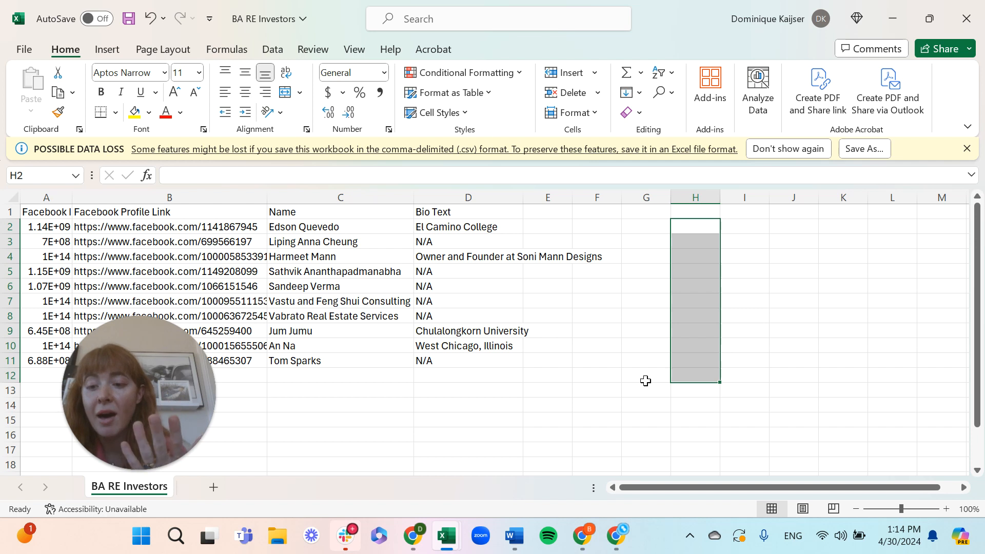
{"action": "left_click", "coordinate": [134, 470]}
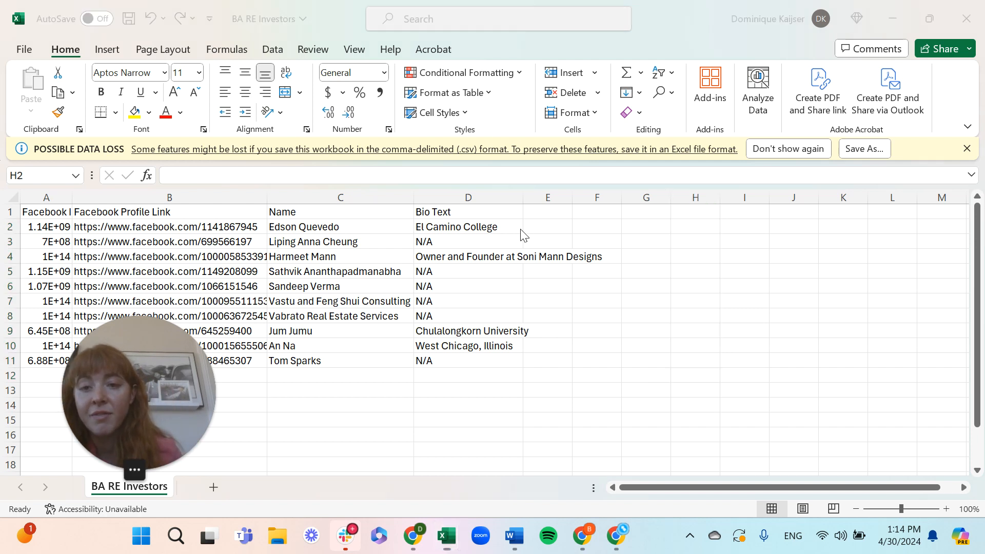
{"action": "key", "text": "alt+Tab"}
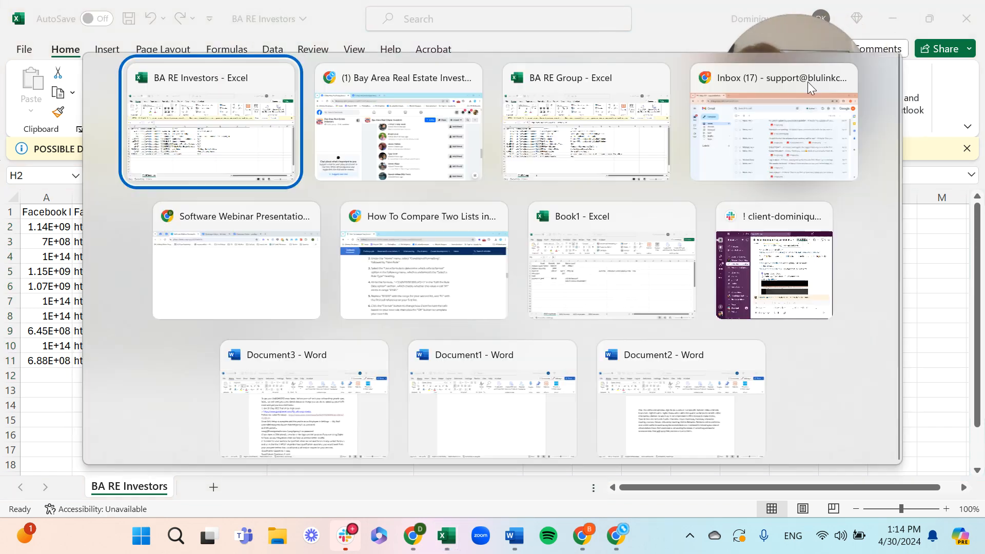
{"action": "key", "text": "alt+Tab"}
{"action": "key", "text": "alt+Tab"}
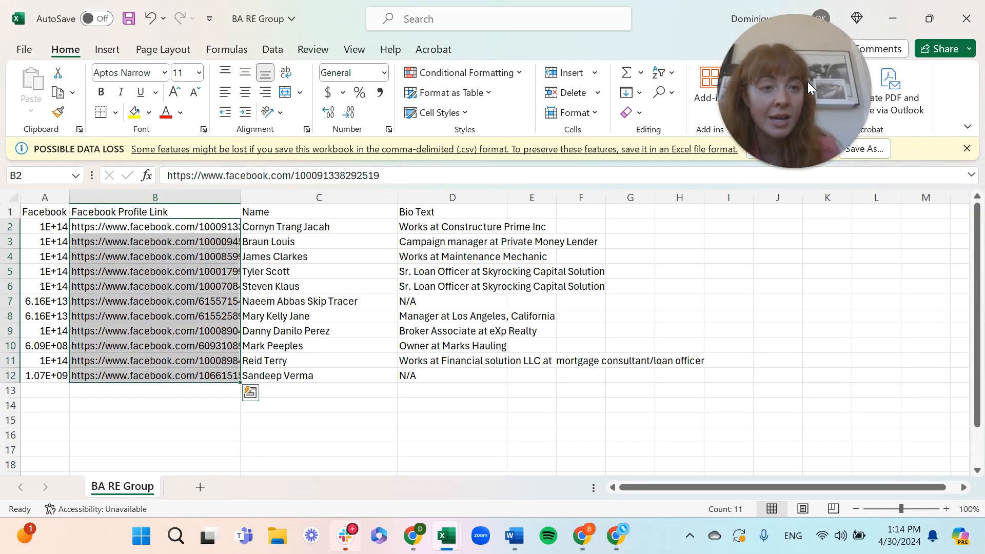
{"action": "left_click", "coordinate": [393, 433]}
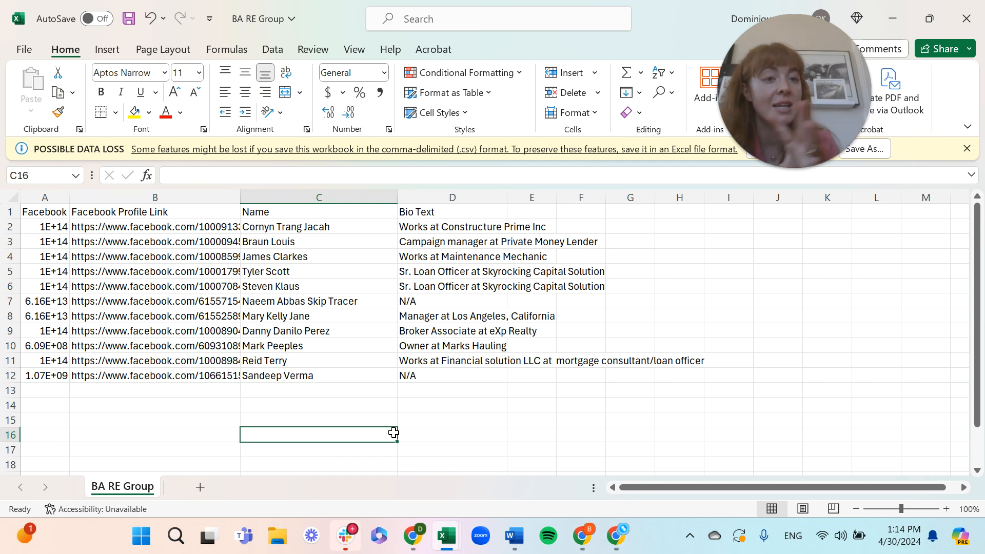
{"action": "left_click", "coordinate": [147, 227]}
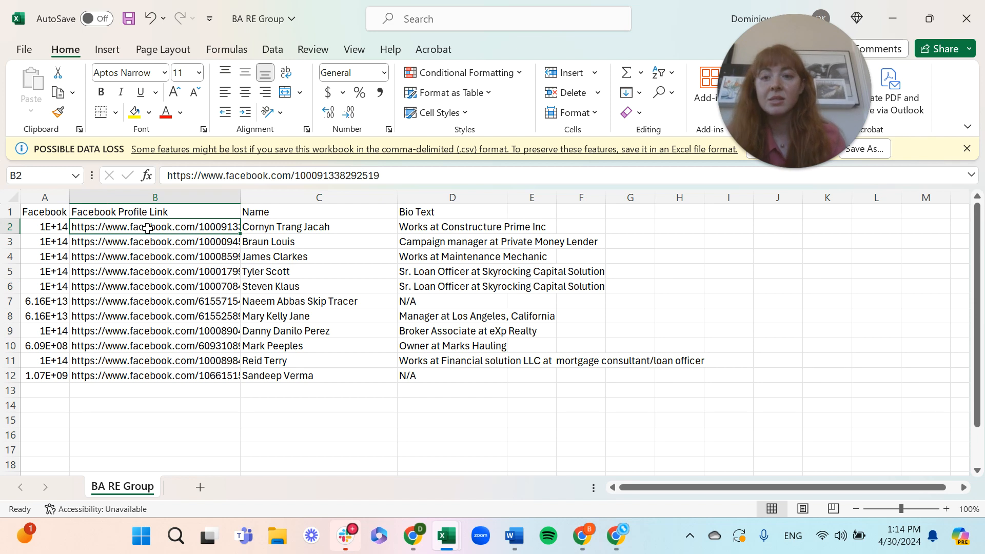
{"action": "key", "text": "shift+Right"}
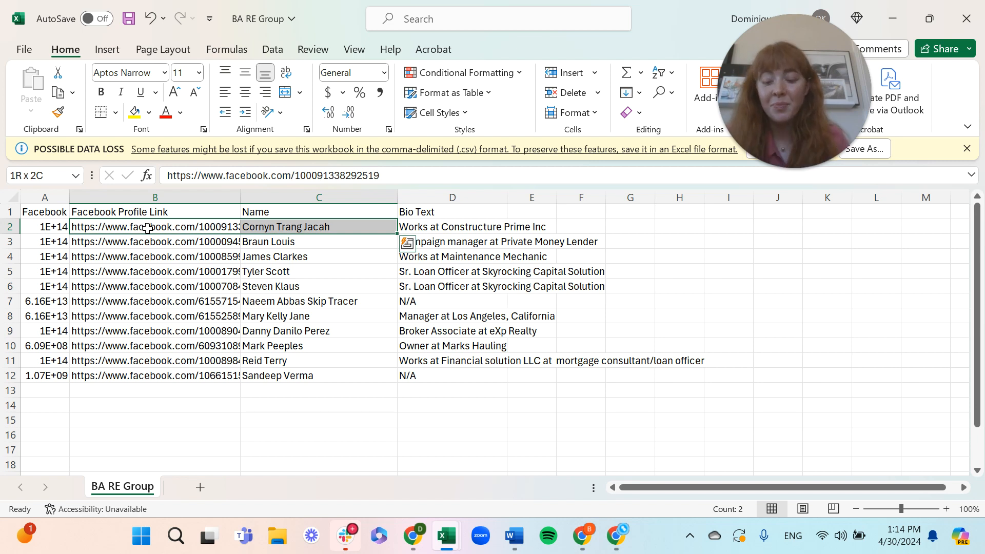
{"action": "key", "text": "ctrl+q"}
{"action": "left_click", "coordinate": [163, 235]}
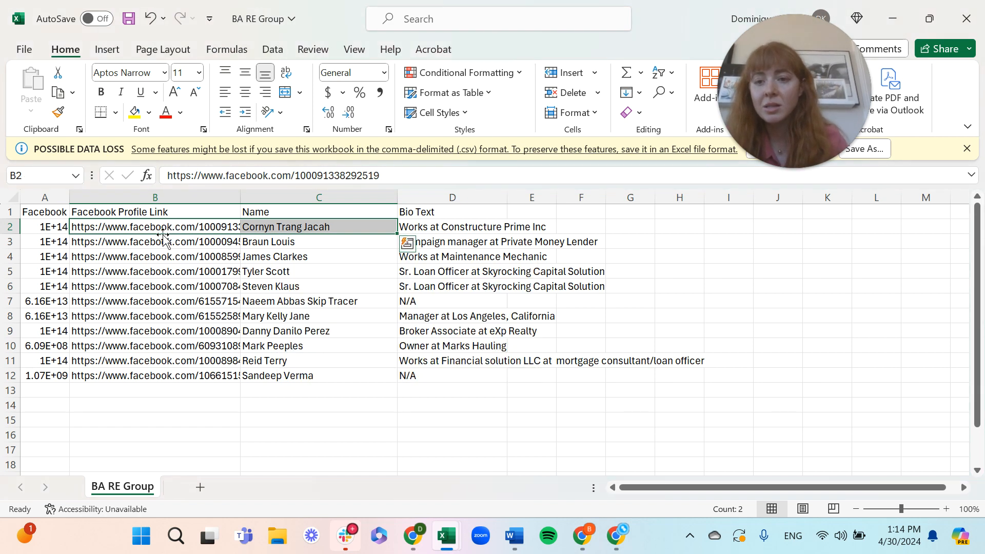
Copy all profile links and names in B2:C12 of the BA RE Group sheet, without the headers.
{"action": "left_click", "coordinate": [183, 227]}
{"action": "key", "text": "shift+Right"}
{"action": "key", "text": "shift+Down"}
{"action": "key", "text": "shift+Down"}
{"action": "key", "text": "shift+Down"}
{"action": "key", "text": "shift+Down"}
{"action": "key", "text": "shift+Down"}
{"action": "key", "text": "shift+Down"}
{"action": "key", "text": "shift+Down"}
{"action": "key", "text": "shift+Down"}
{"action": "key", "text": "shift+Down"}
{"action": "key", "text": "shift+Down"}
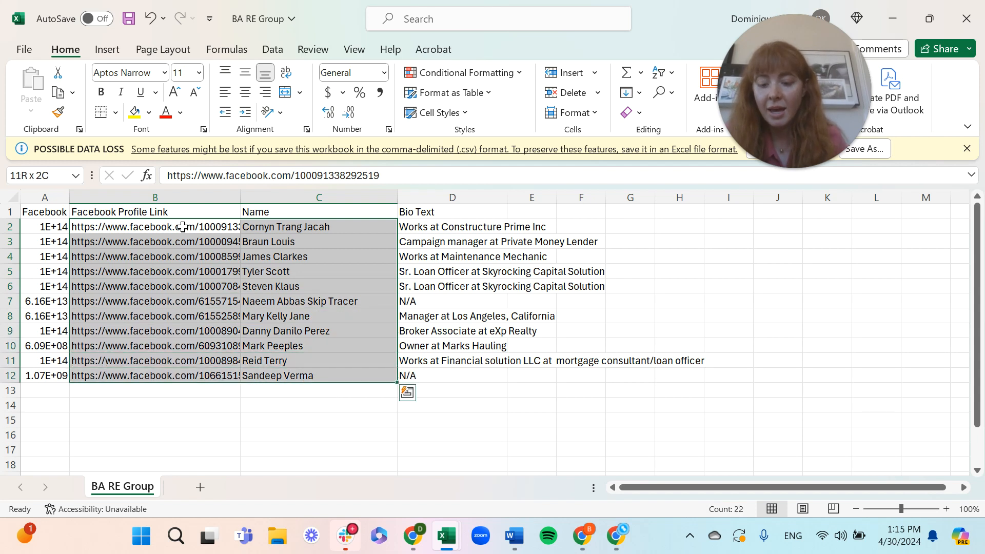
{"action": "key", "text": "ctrl+c"}
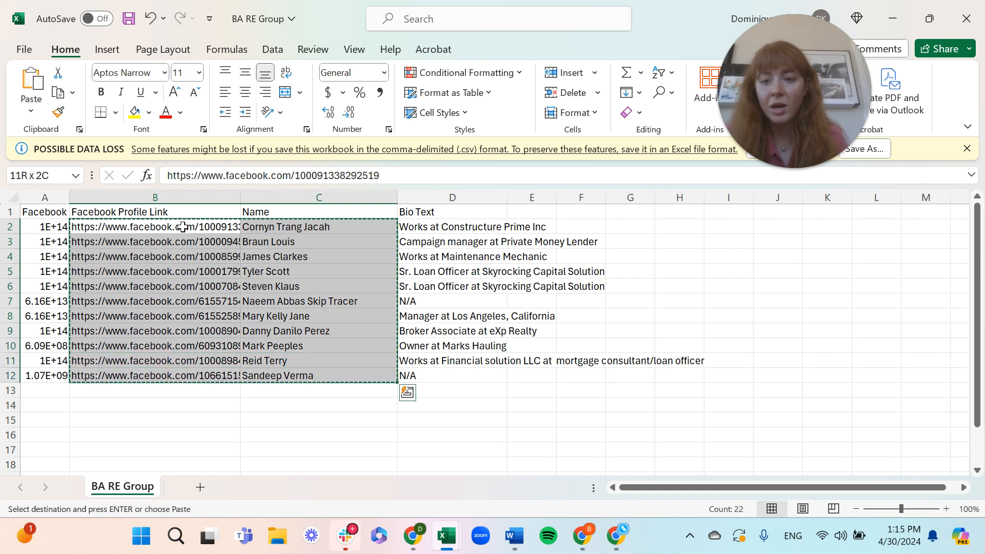
Add a new sheet to the BA RE Group workbook and paste the copied links and names starting at C1.
{"action": "left_click", "coordinate": [200, 487]}
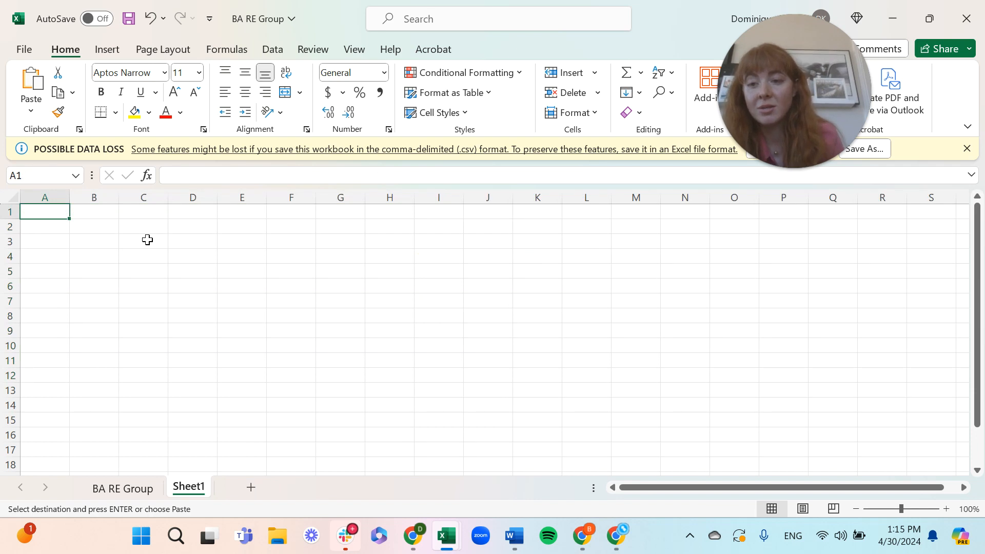
{"action": "left_click", "coordinate": [148, 213]}
{"action": "key", "text": "ctrl+v"}
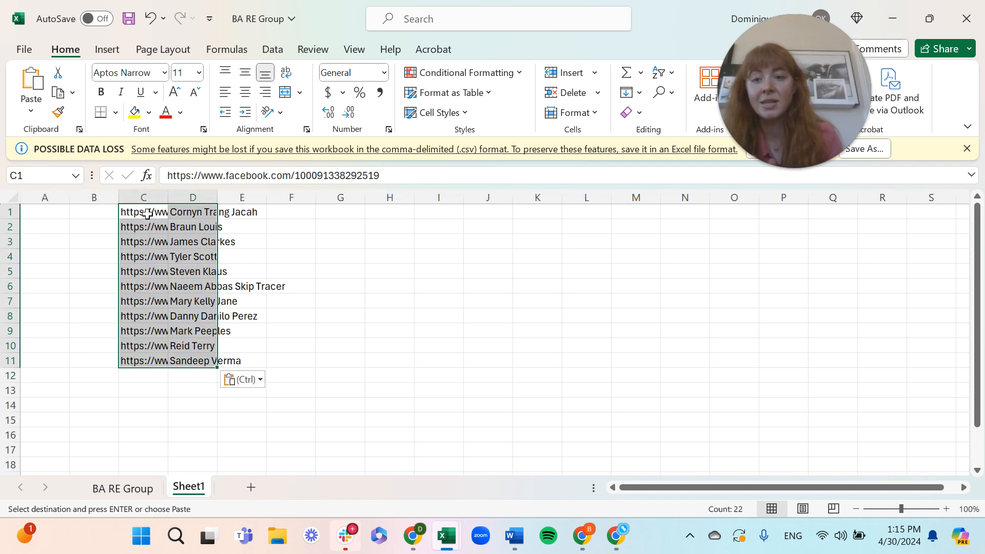
{"action": "left_click", "coordinate": [326, 230]}
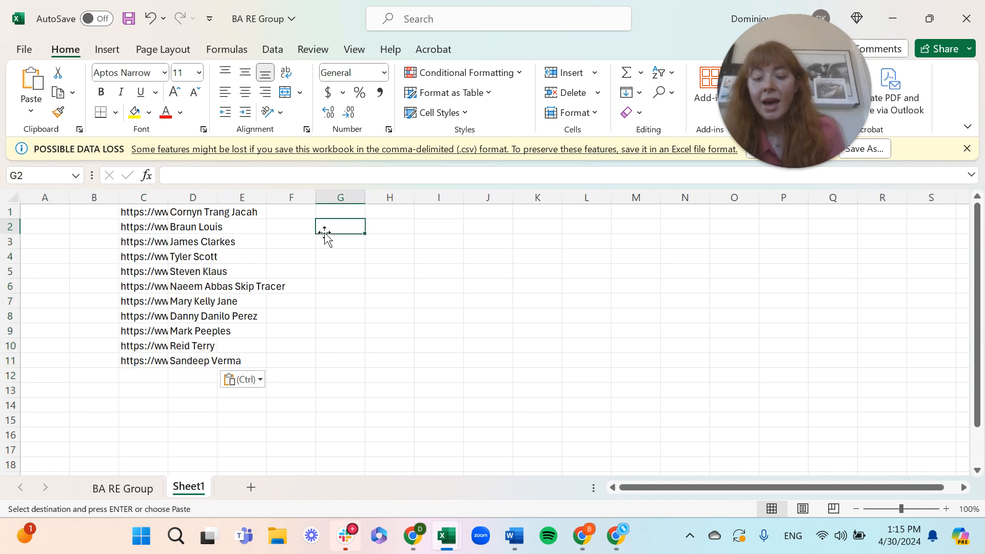
In the BA RE Investors workbook, copy all profile links and names in B2:C11, without the headers.
{"action": "key", "text": "alt+Tab"}
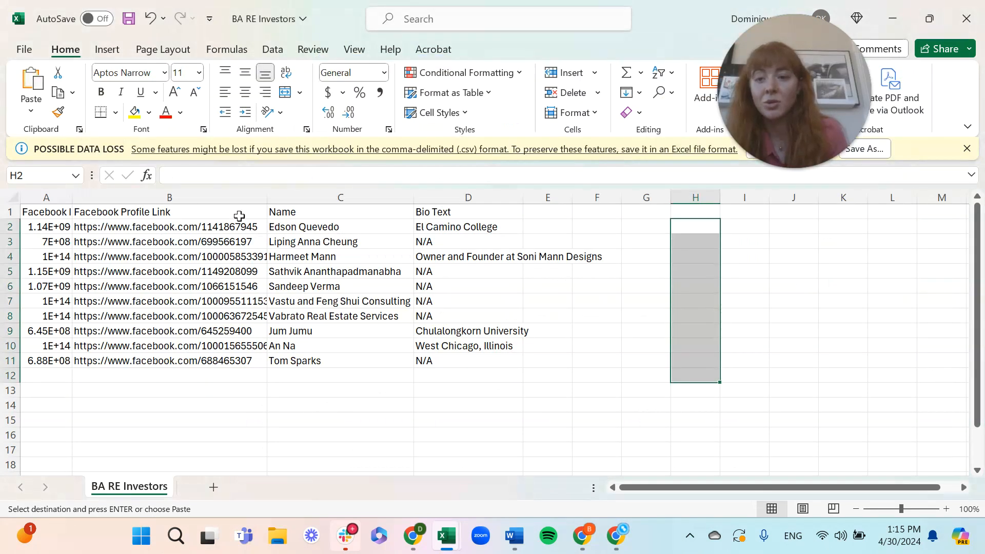
{"action": "left_click", "coordinate": [142, 229]}
{"action": "key", "text": "shift+Right"}
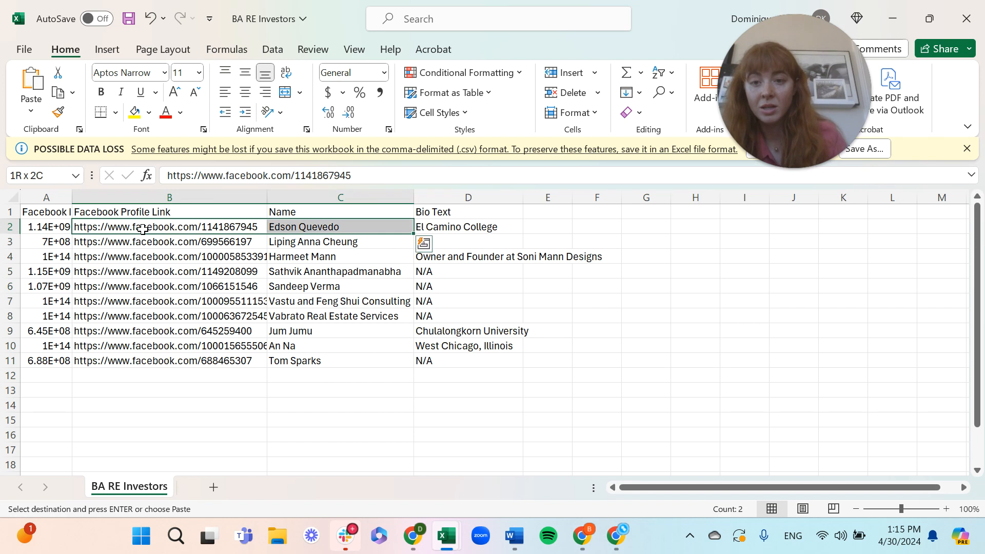
{"action": "key", "text": "shift+Down"}
{"action": "key", "text": "shift+Down"}
{"action": "key", "text": "shift+Down"}
{"action": "key", "text": "shift+Down"}
{"action": "key", "text": "shift+Down"}
{"action": "key", "text": "shift+Down"}
{"action": "key", "text": "shift+Down"}
{"action": "key", "text": "shift+Down"}
{"action": "key", "text": "shift+Down"}
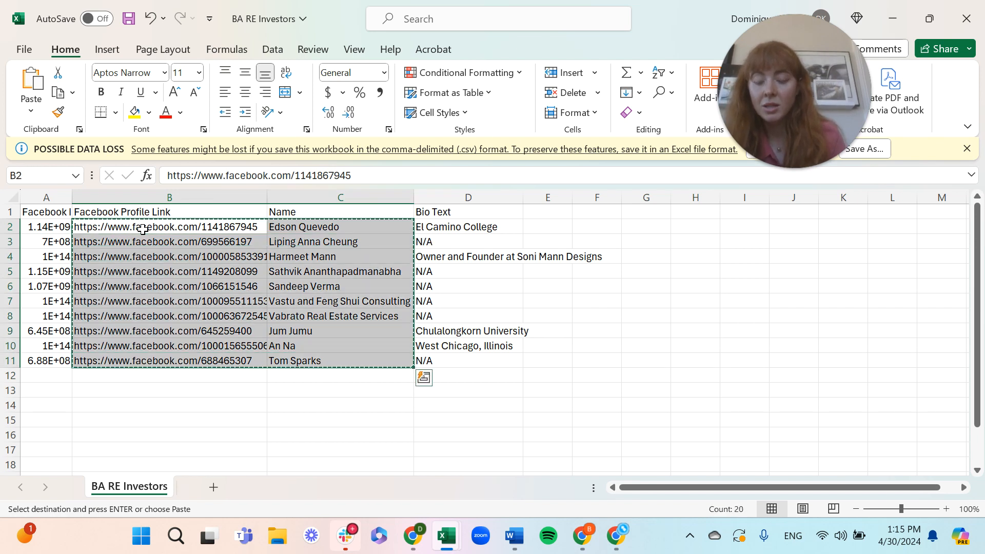
Paste the investors' links and names at E1 of Sheet1 in the BA RE Group workbook, widening columns D, E and F.
{"action": "key", "text": "alt+Tab"}
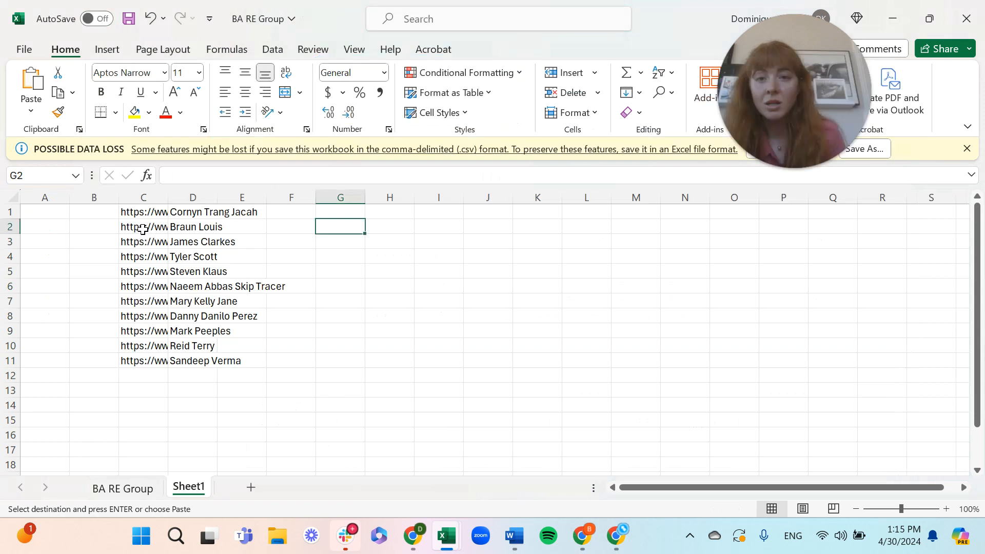
{"action": "left_click", "coordinate": [256, 211]}
{"action": "left_click_drag", "start_coordinate": [221, 201], "coordinate": [318, 202]}
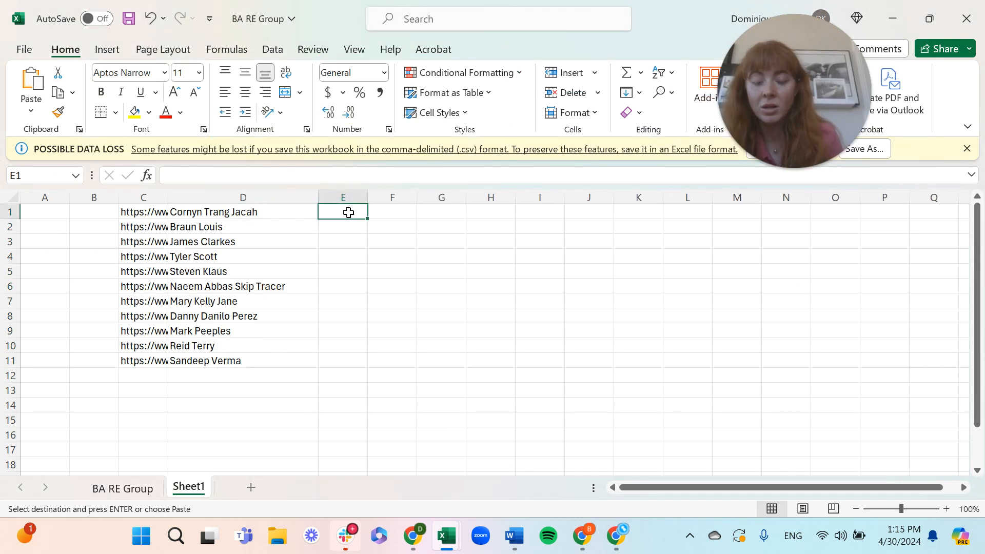
{"action": "key", "text": "ctrl+v"}
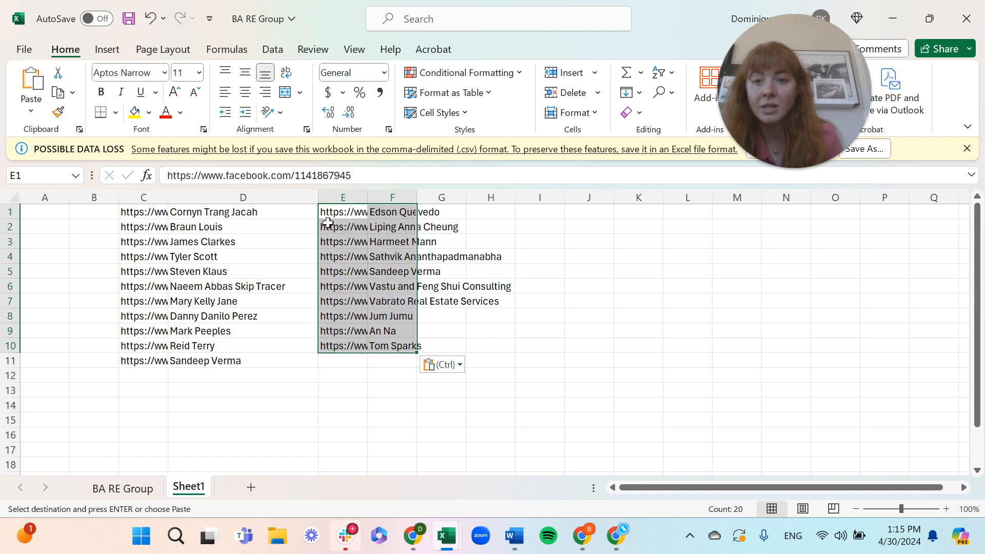
{"action": "left_click_drag", "start_coordinate": [417, 198], "coordinate": [526, 199]}
{"action": "left_click_drag", "start_coordinate": [368, 198], "coordinate": [460, 202]}
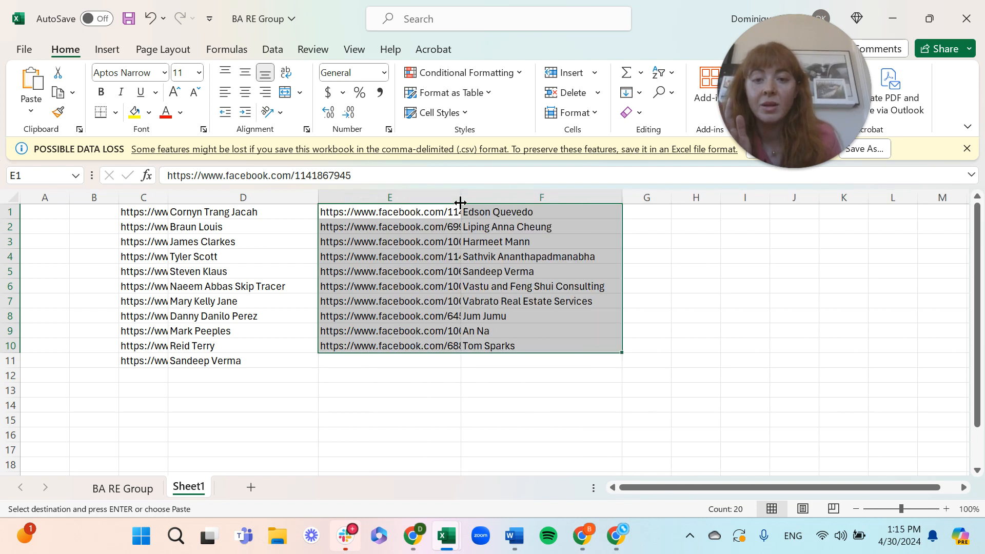
Highlight duplicate values across both lists in C1:F11 with conditional formatting, using Light Red Fill with Dark Red Text.
{"action": "left_click", "coordinate": [154, 212]}
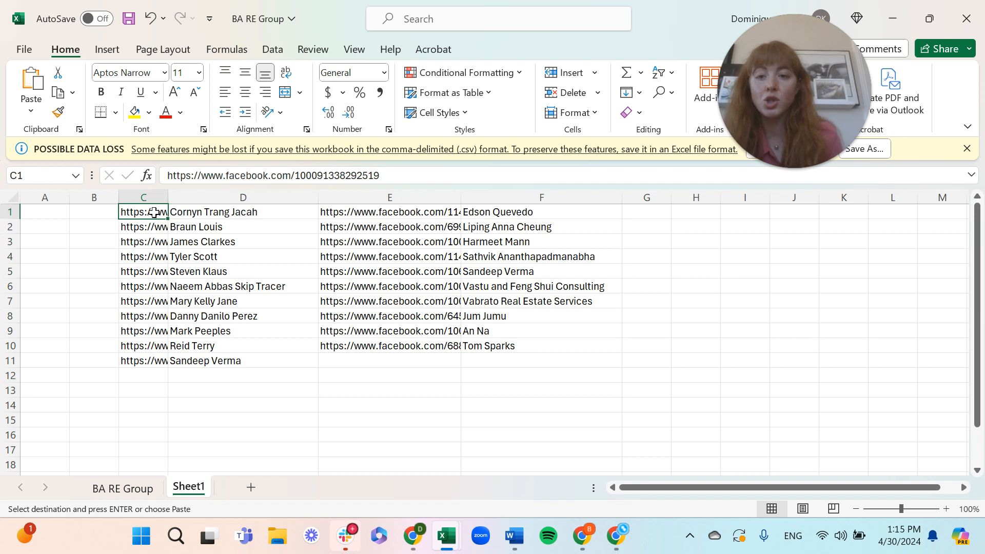
{"action": "key", "text": "shift+Right"}
{"action": "key", "text": "shift+Right"}
{"action": "key", "text": "shift+Right"}
{"action": "key", "text": "shift+Down"}
{"action": "key", "text": "shift+Down"}
{"action": "key", "text": "shift+Down"}
{"action": "key", "text": "shift+Down"}
{"action": "key", "text": "shift+Down"}
{"action": "key", "text": "shift+Down"}
{"action": "key", "text": "shift+Down"}
{"action": "key", "text": "shift+Down"}
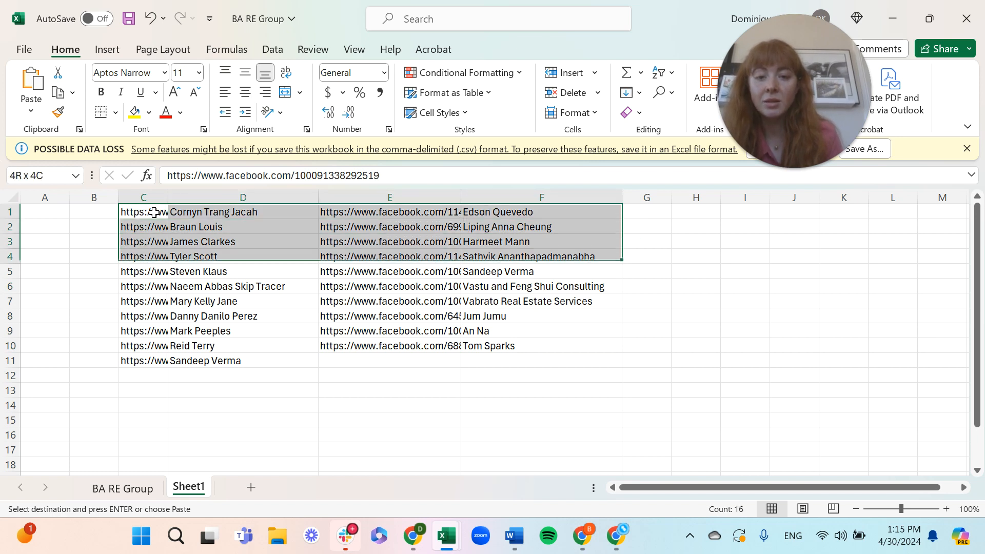
{"action": "key", "text": "shift+Down"}
{"action": "key", "text": "shift+Down"}
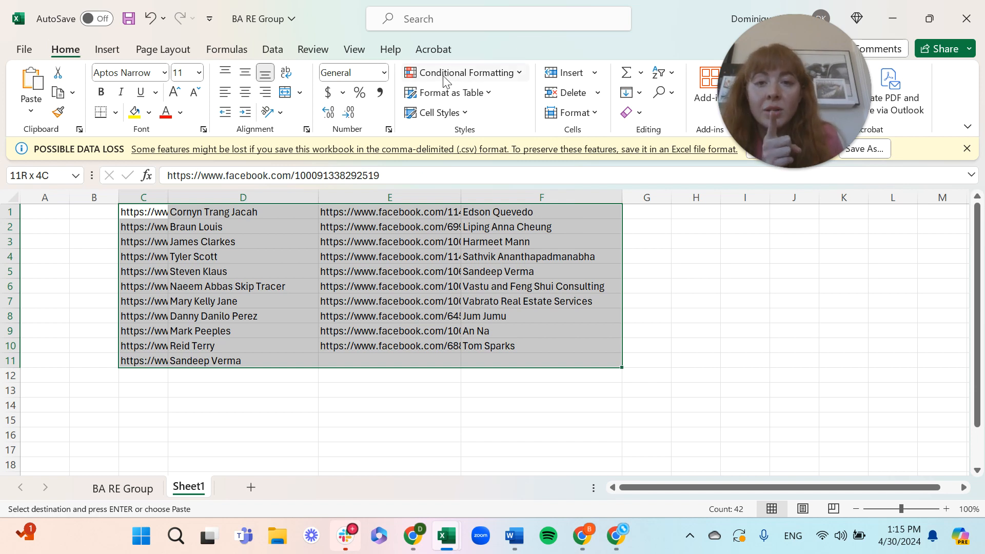
{"action": "left_click", "coordinate": [500, 75]}
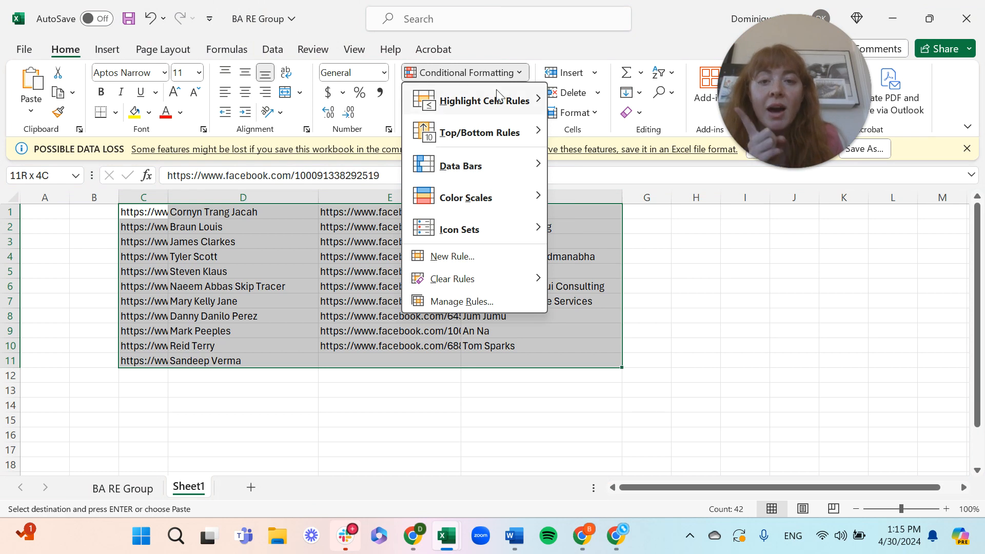
{"action": "mouse_move", "coordinate": [497, 105]}
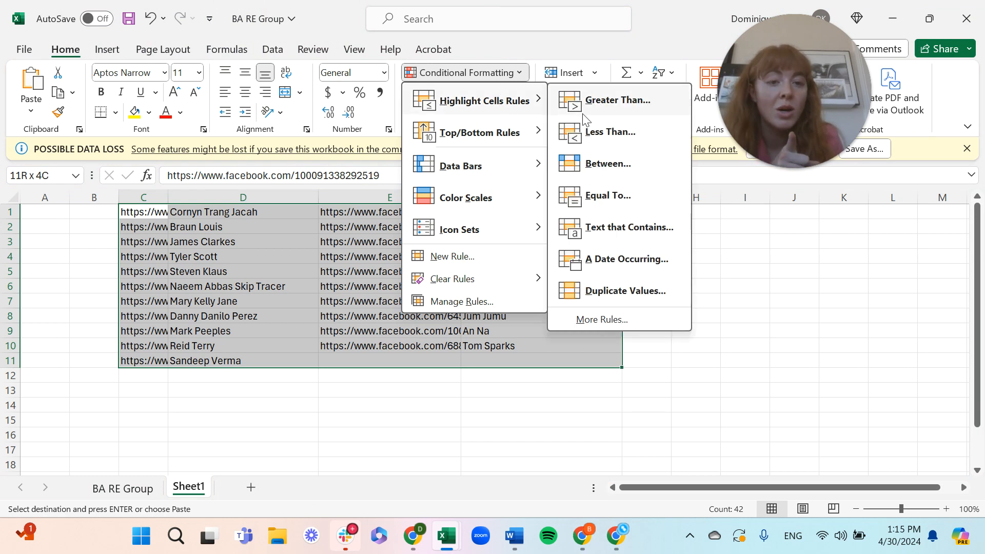
{"action": "left_click", "coordinate": [613, 294]}
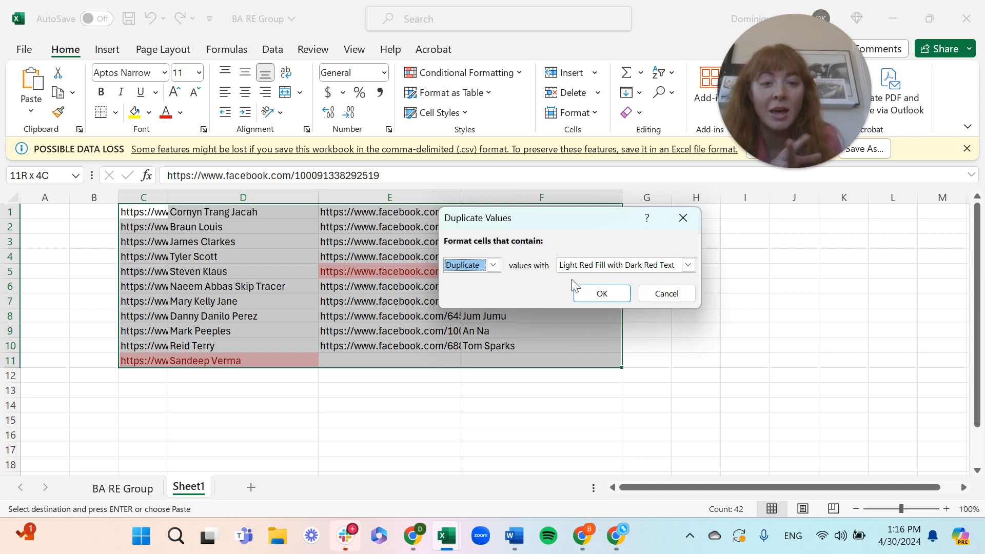
{"action": "left_click", "coordinate": [597, 297]}
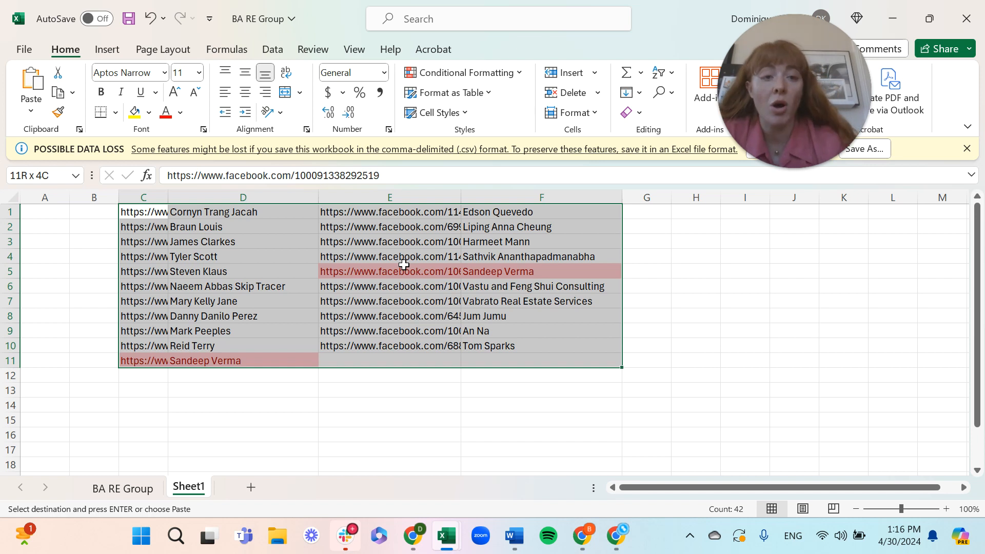
Return to the original member list on the BA RE Group sheet and clear its range selection.
{"action": "left_click", "coordinate": [122, 490]}
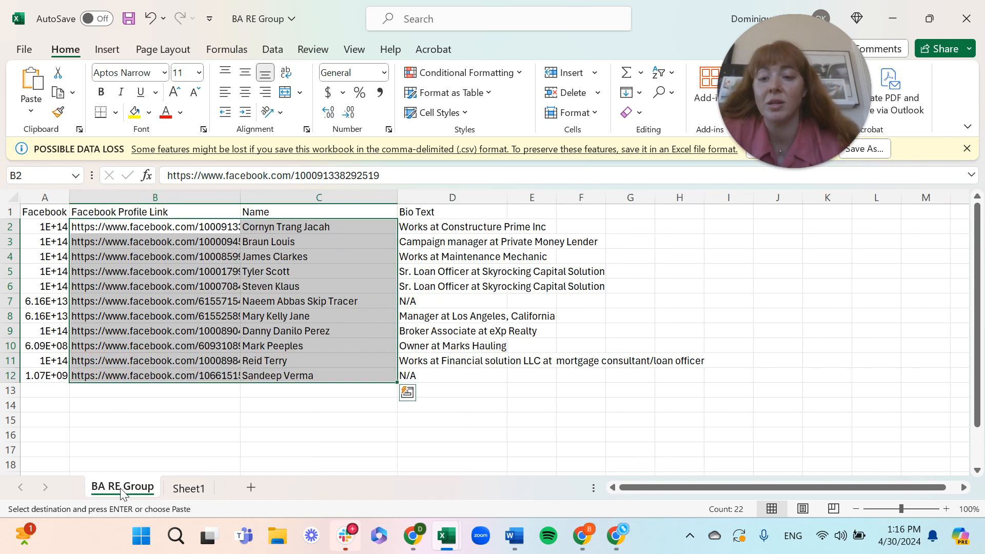
{"action": "left_click", "coordinate": [264, 391]}
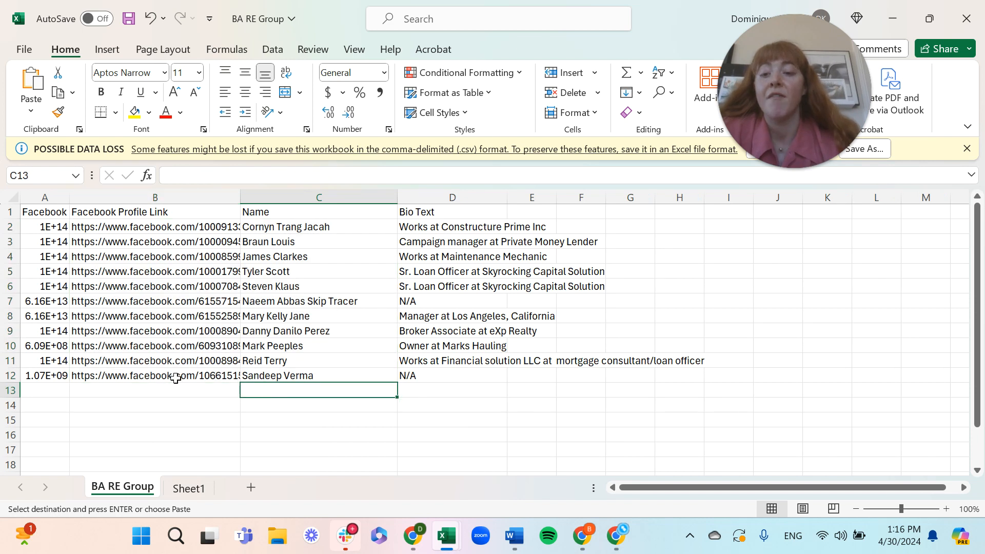